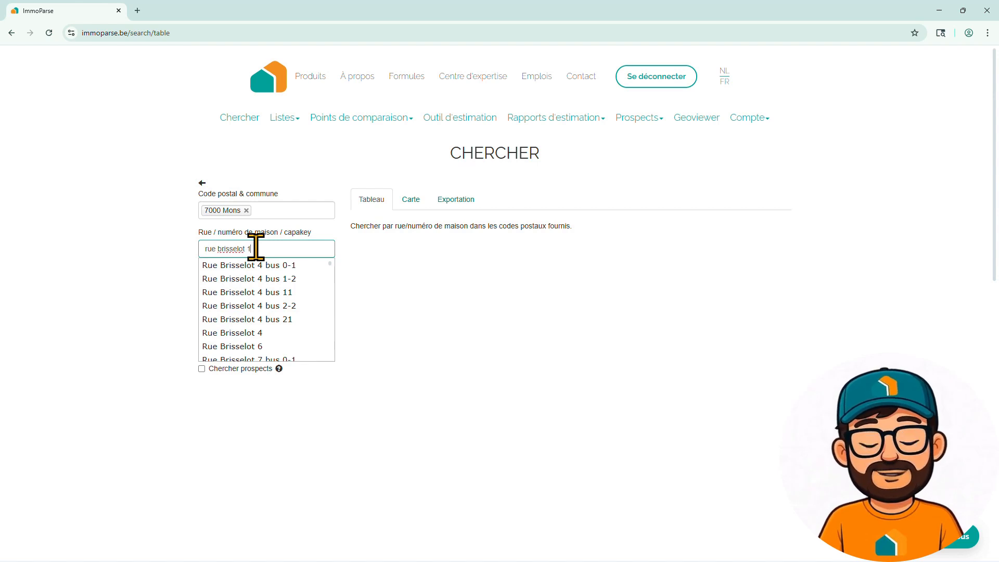
- Choose the subject property's full address in 7000 Mons as the search location and set the property type to Maison
click(263, 276)
click(260, 286)
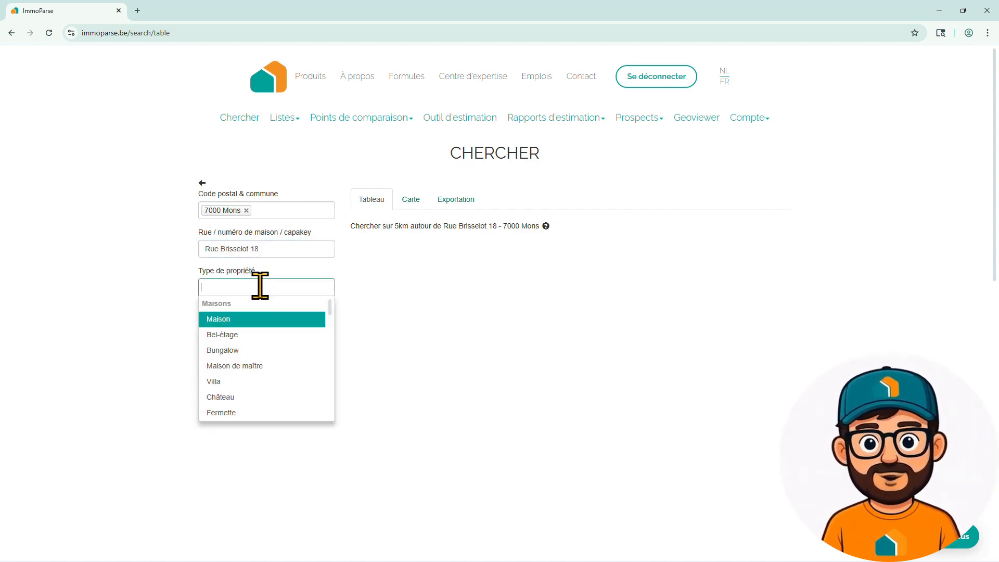
click(260, 319)
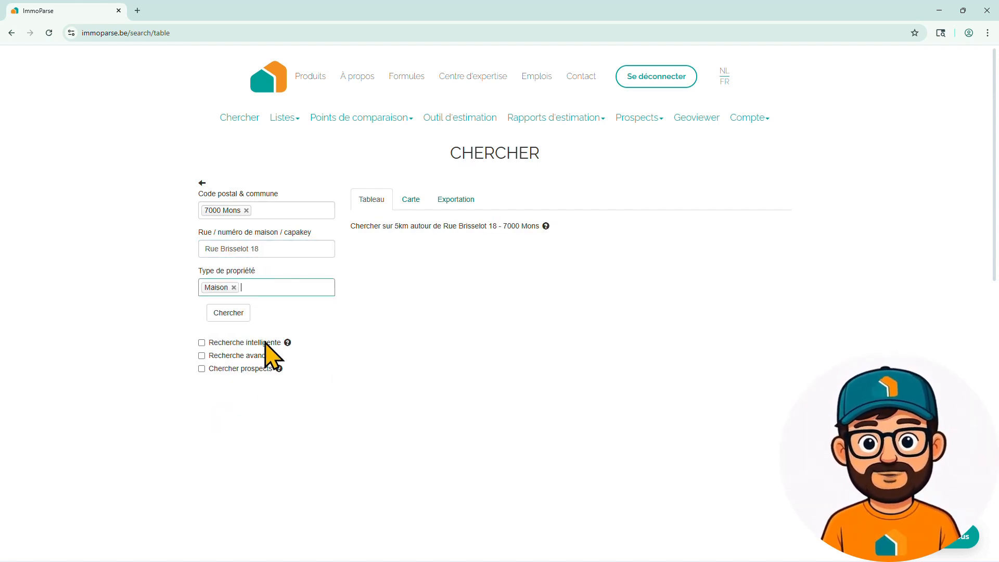
- Enable the advanced search and set the minimum last-seen date to 01/01/2023
click(256, 357)
scroll(458, 362, down, 3)
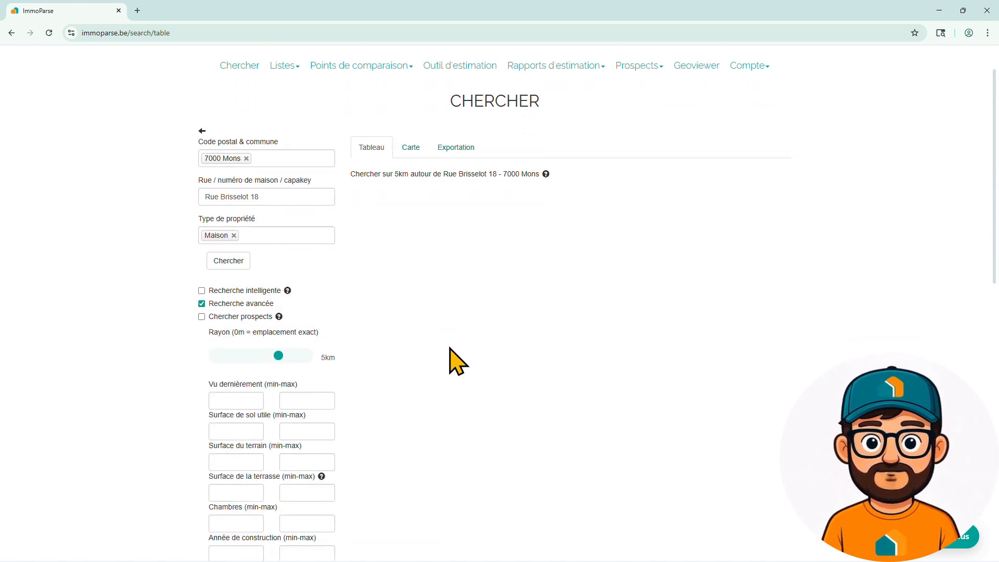
click(235, 297)
text(1/1)
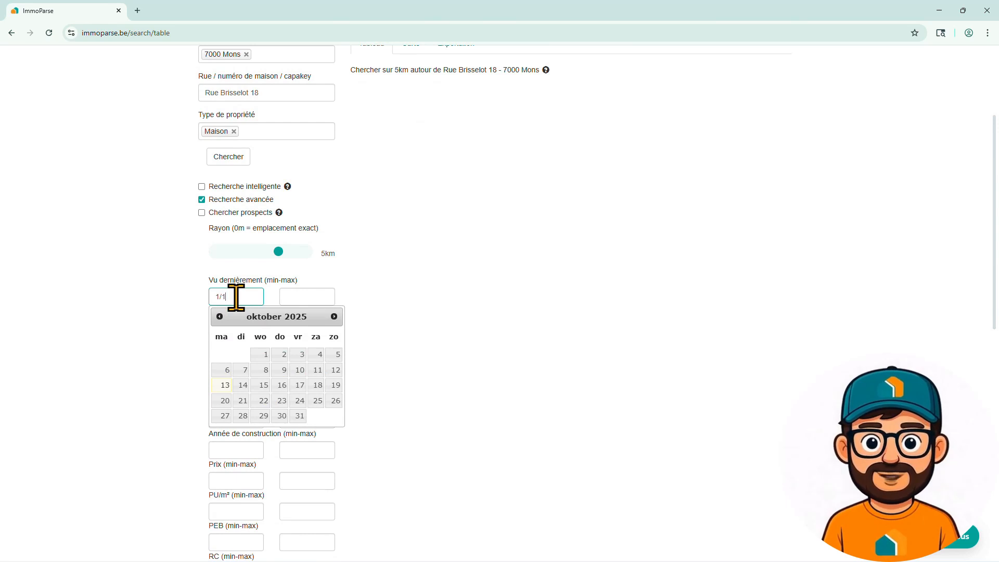
text(/2023)
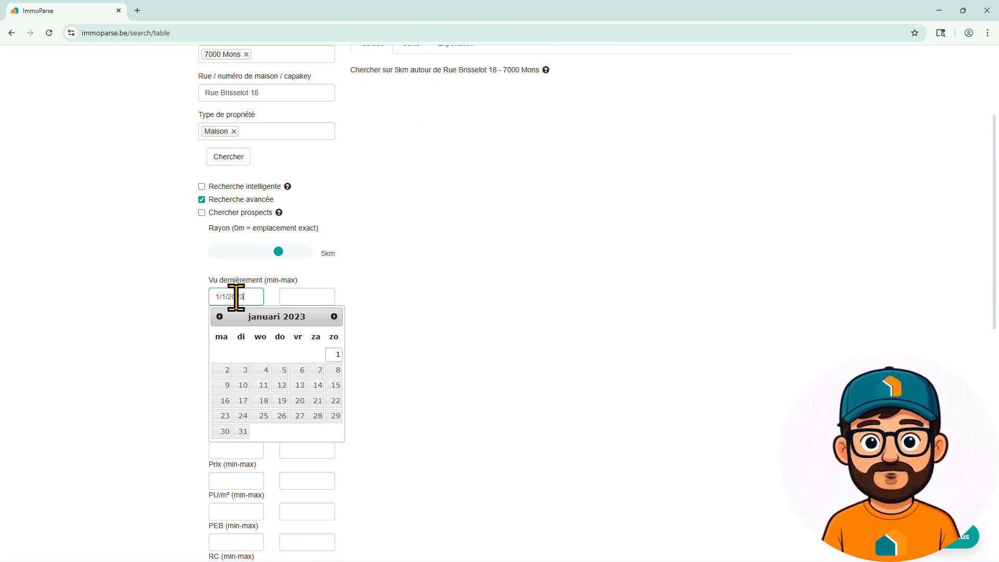
click(333, 355)
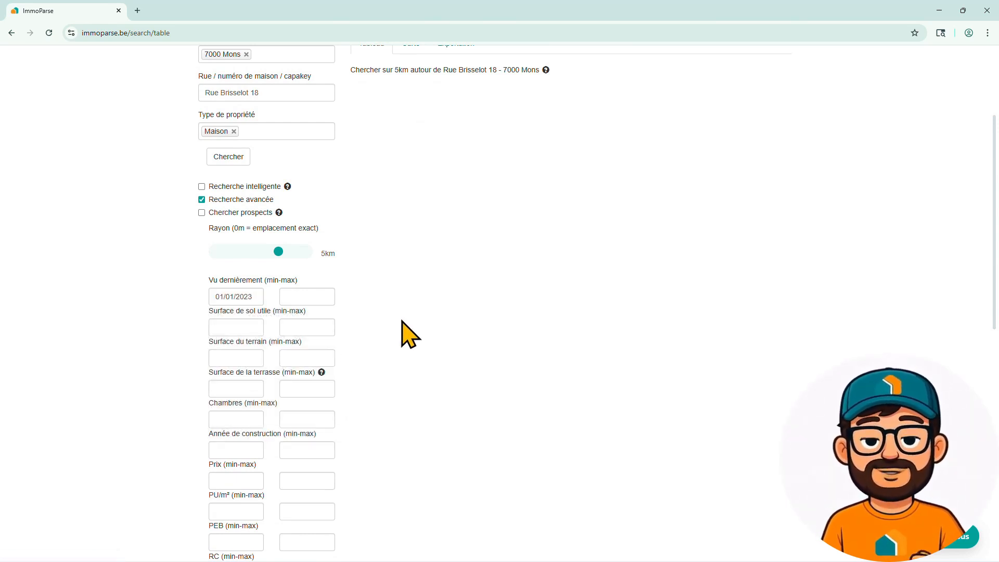
- Set the search radius to 1 km and run the search
mouse_move(279, 252)
mouse_down()
mouse_move(236, 252)
mouse_move(259, 257)
mouse_up()
scroll(416, 301, up, 2)
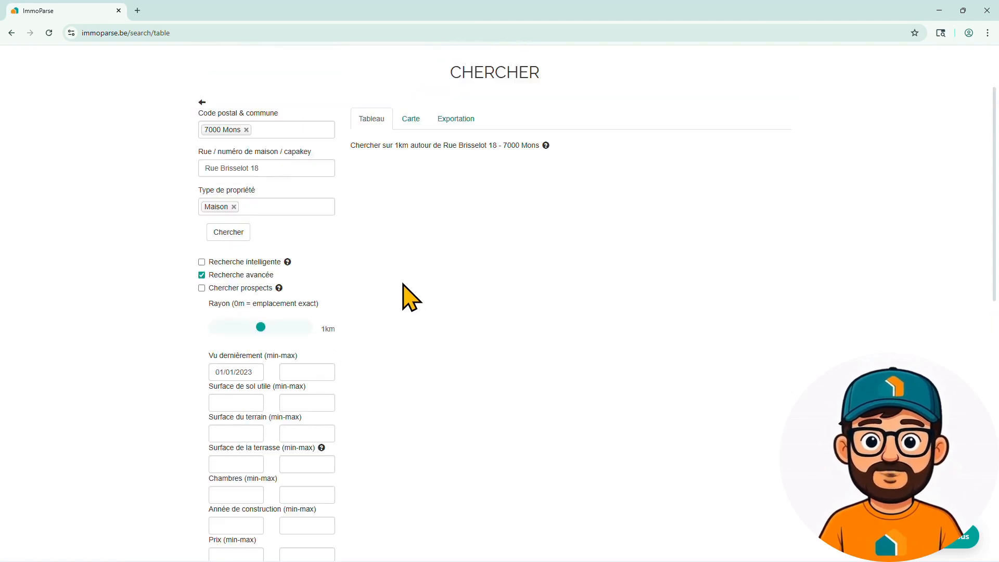
click(232, 263)
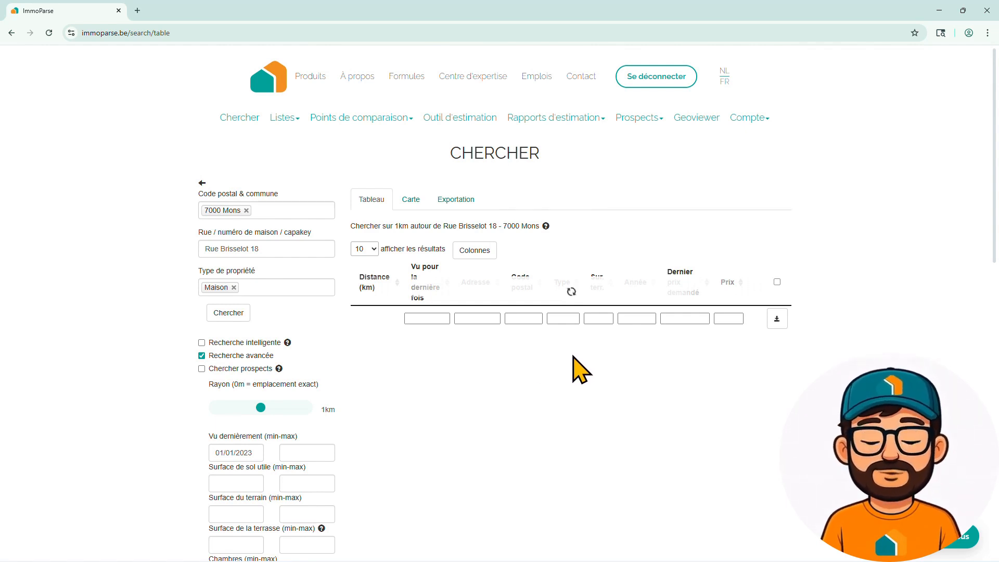
- Open the record of the house at distance 0.00 km from the results and review its characteristics
scroll(229, 338, down, 2)
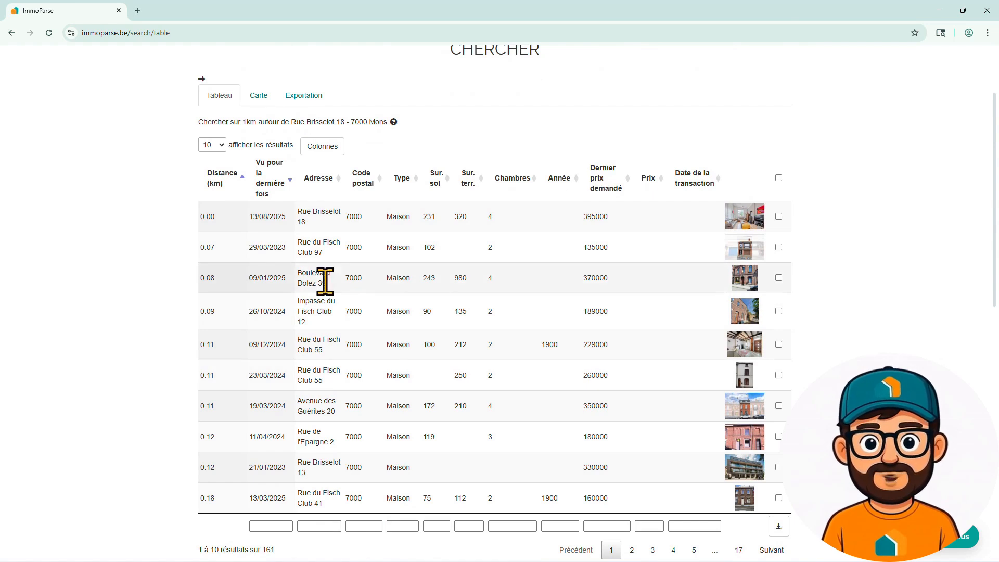
scroll(325, 281, up, 1)
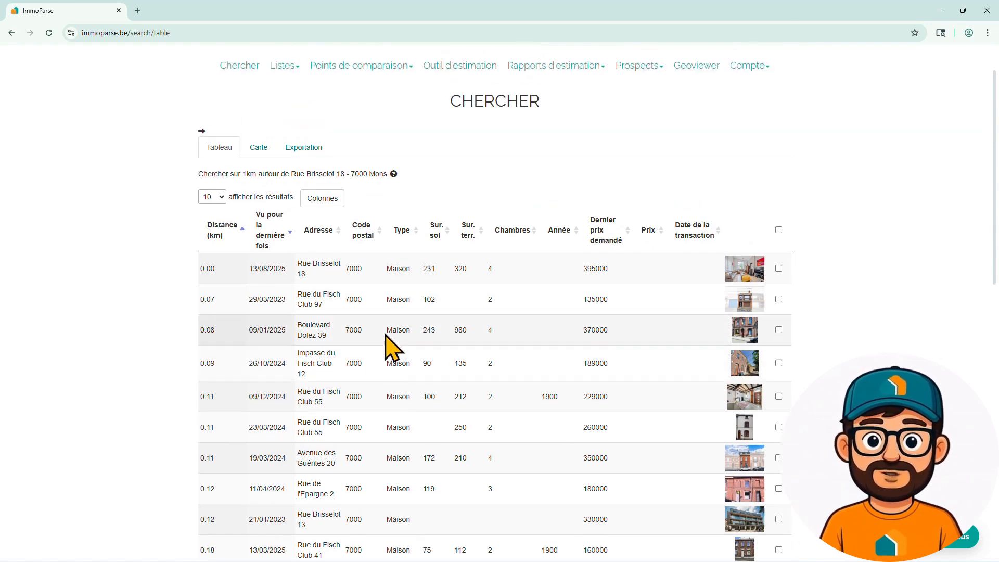
click(353, 269)
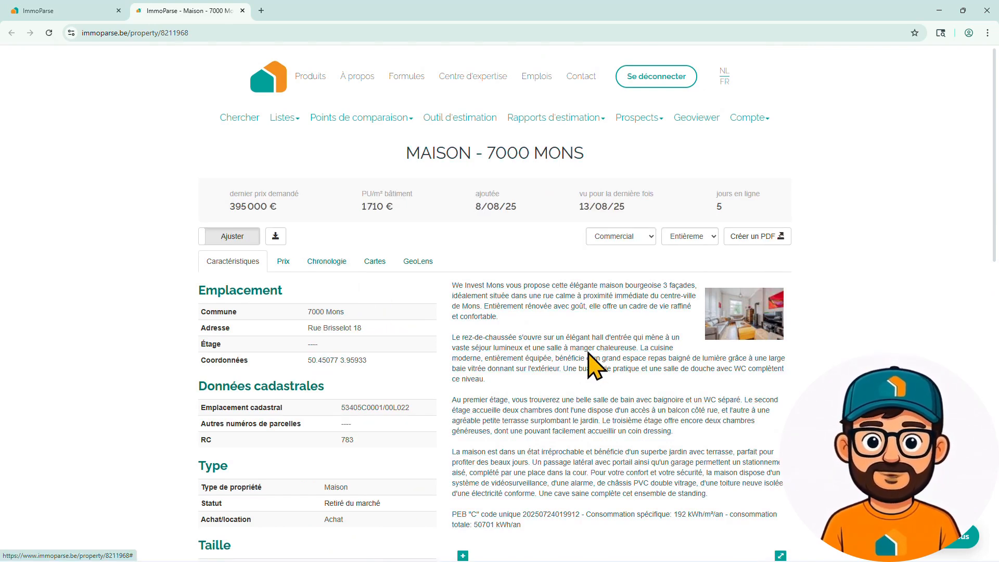
scroll(572, 409, down, 10)
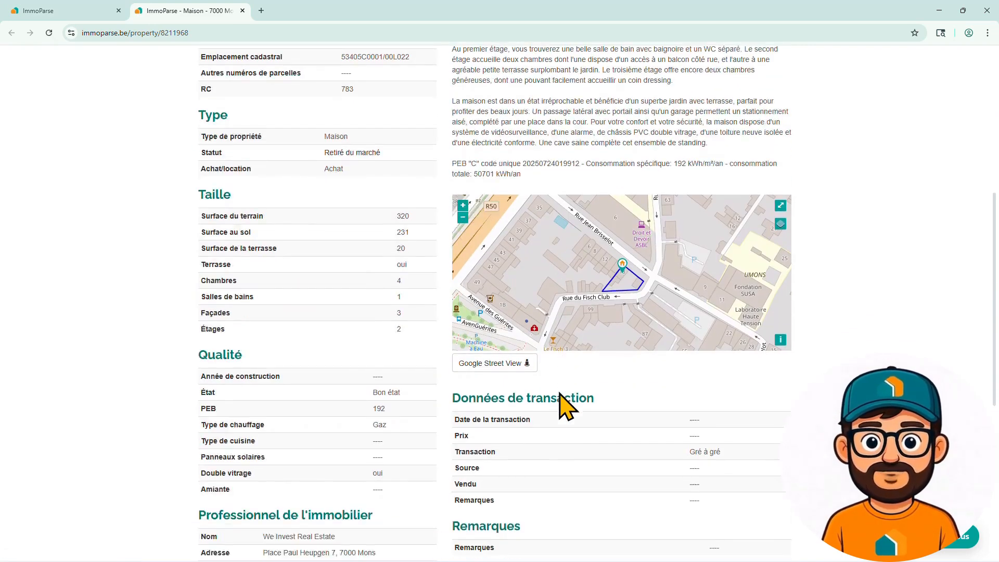
scroll(566, 406, up, 14)
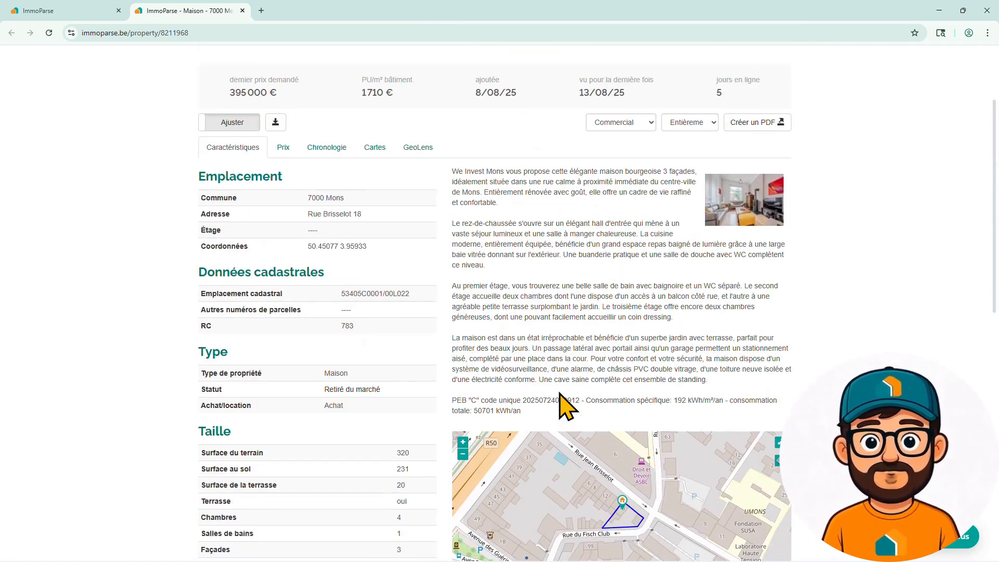
scroll(560, 396, up, 1)
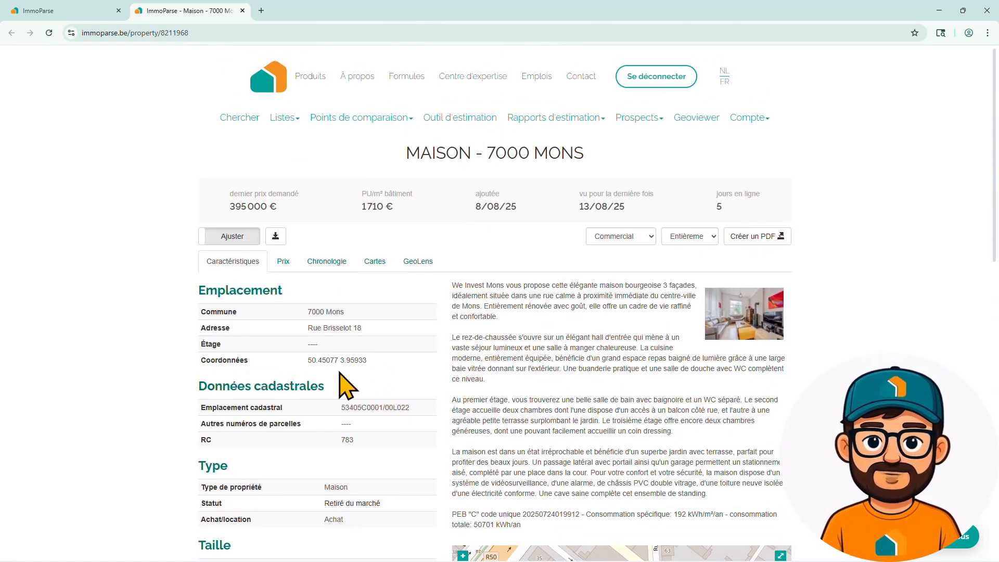
- Add this property as a comparison point to a new list named with Client X and the property's address
click(276, 238)
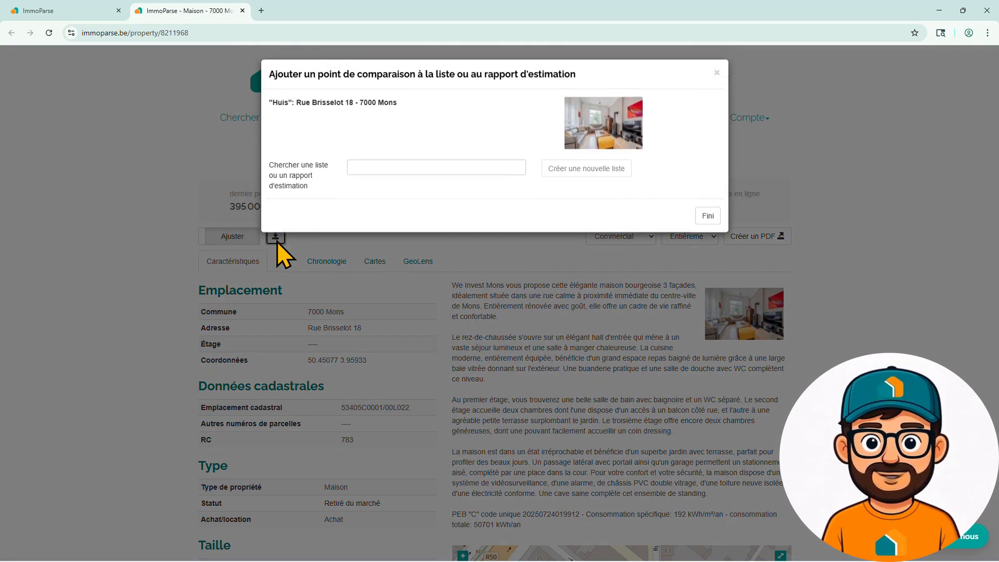
click(358, 167)
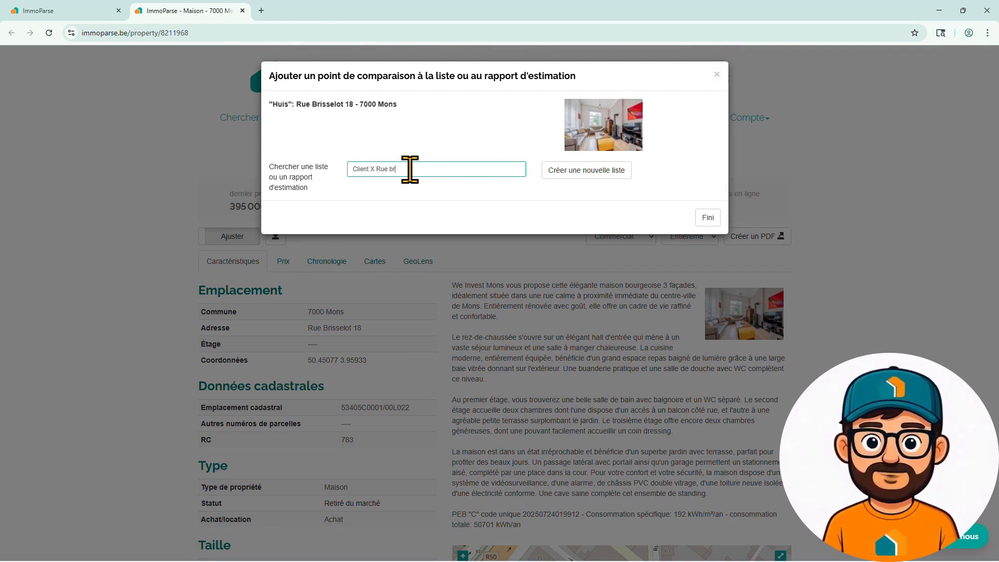
text(Client X Rue bris)
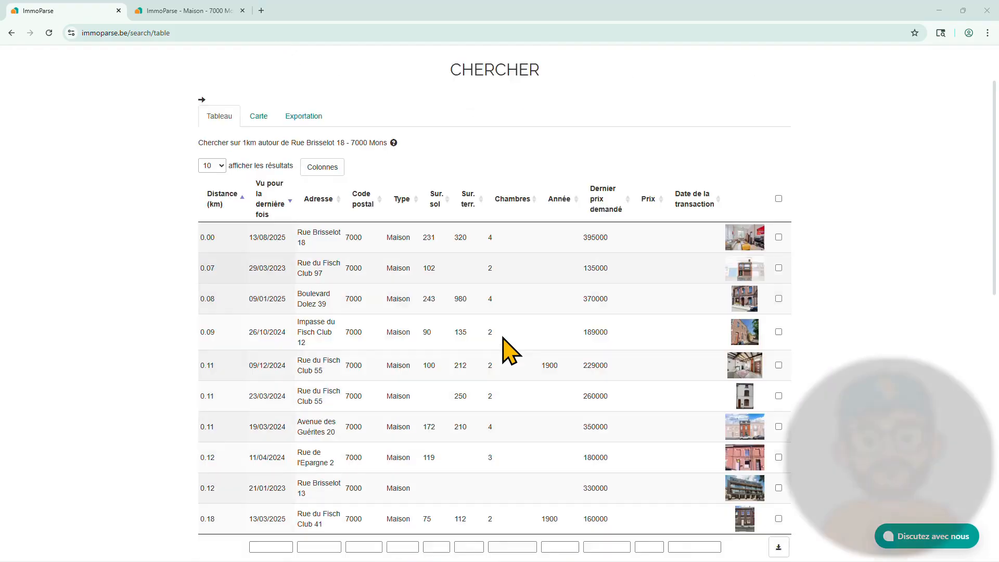
- Return to the search results and browse the photos of the 370000 house
scroll(509, 351, down, 2)
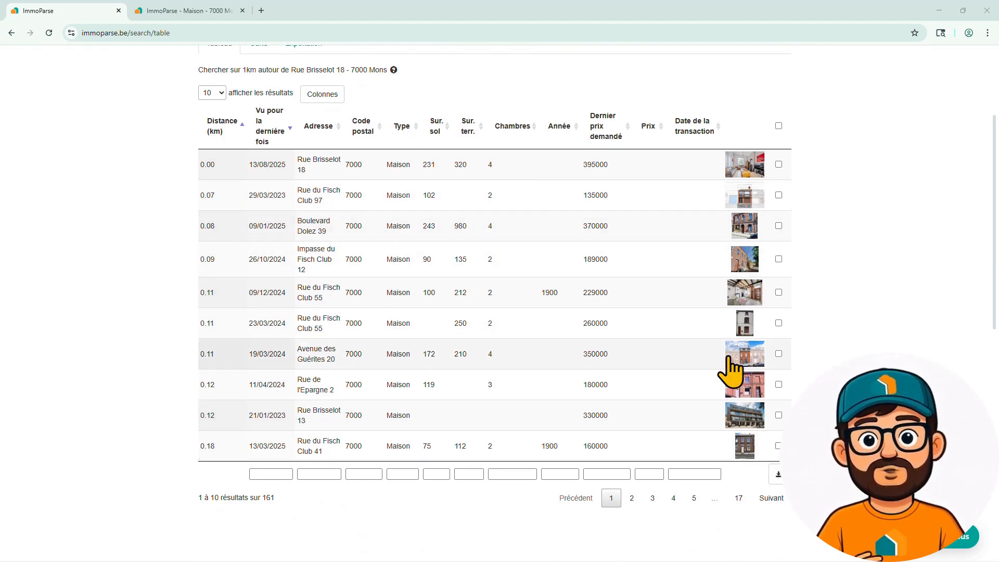
click(734, 235)
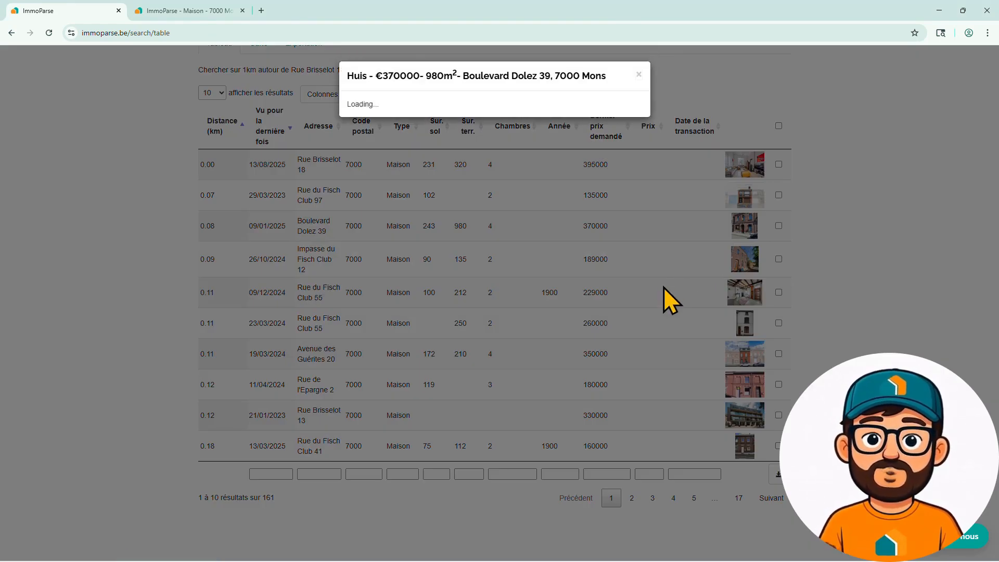
click(668, 216)
click(669, 215)
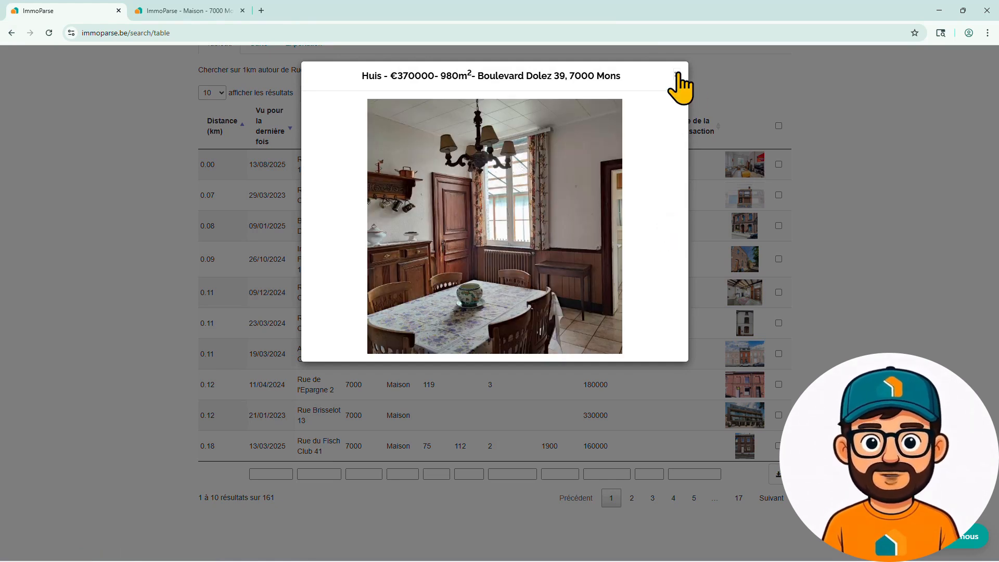
click(676, 74)
- Browse the photos of the 180000 house in the results
click(745, 388)
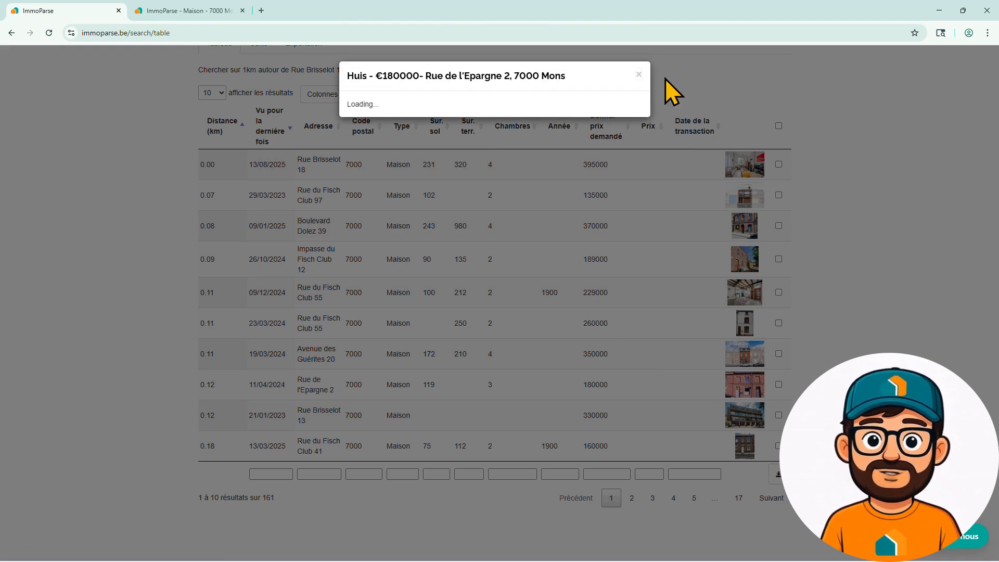
click(664, 216)
click(663, 217)
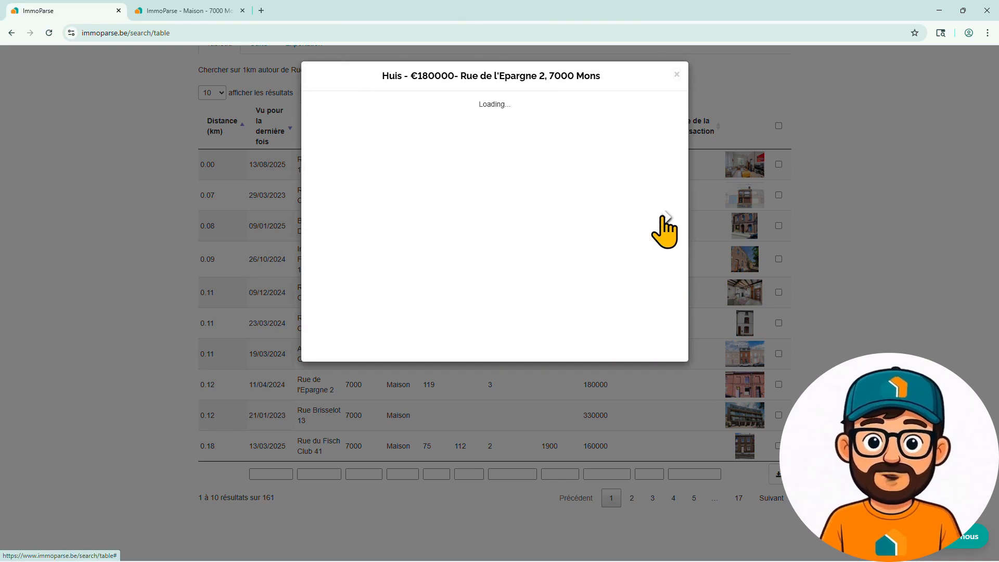
click(663, 216)
click(664, 217)
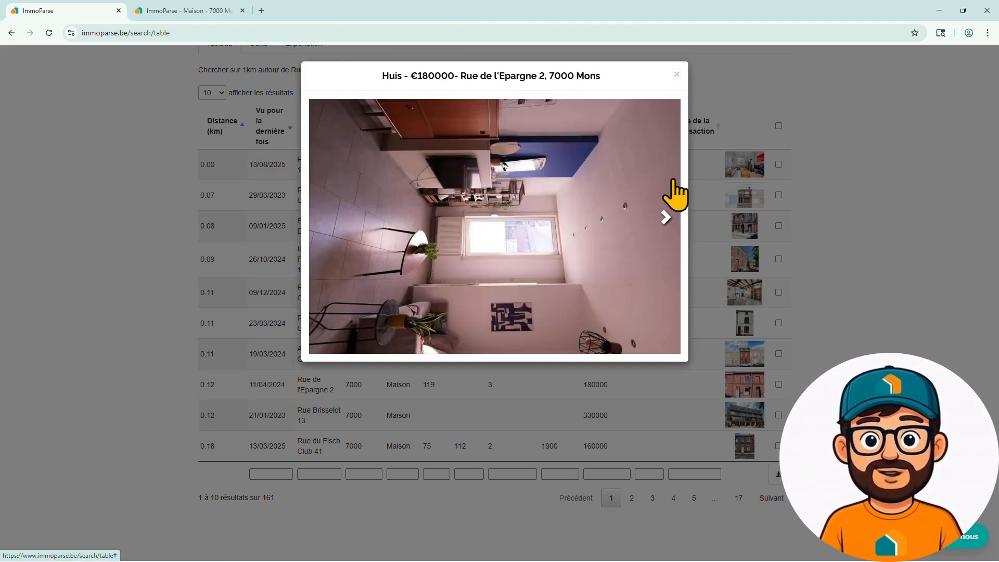
click(676, 75)
- Browse the photos of the 330000 house in the results
click(737, 411)
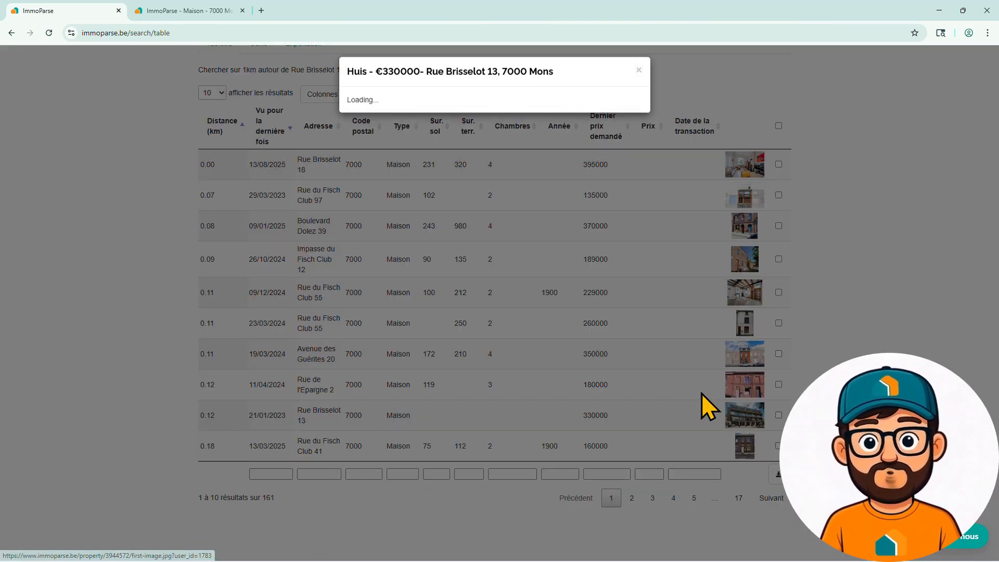
click(664, 217)
click(664, 216)
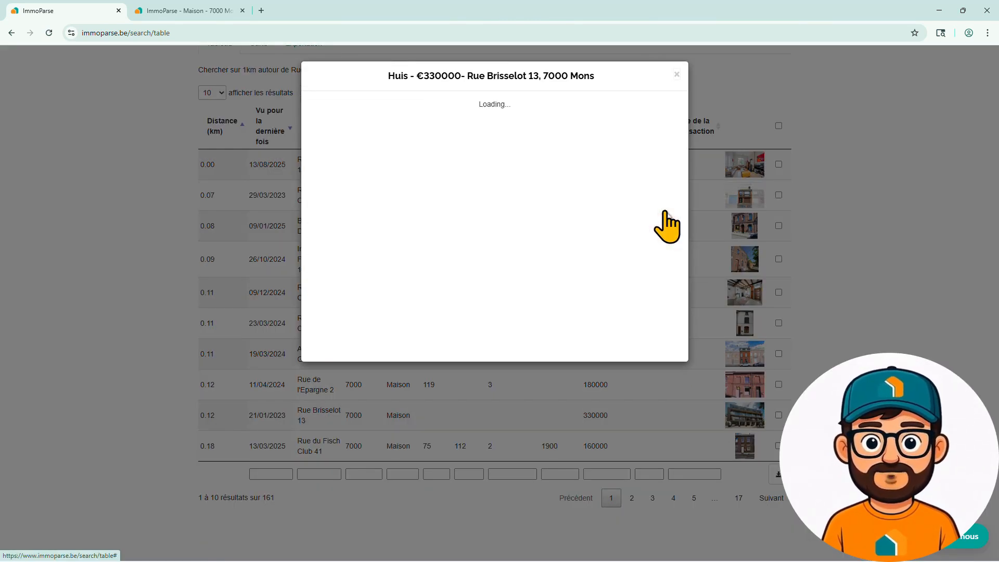
click(676, 75)
- Select the 370000, 180000 and 330000 houses and add them to the Client X list
click(778, 226)
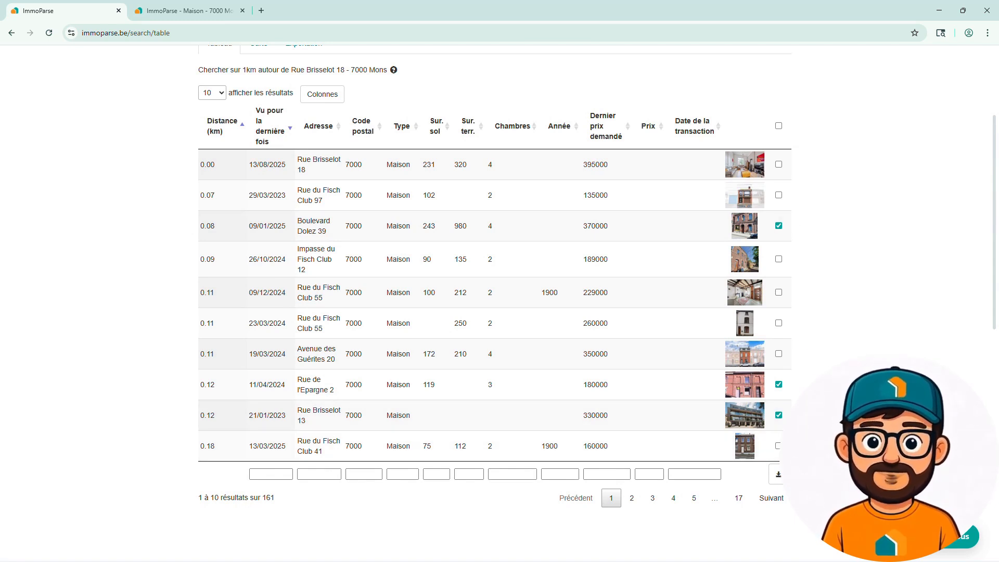
click(776, 476)
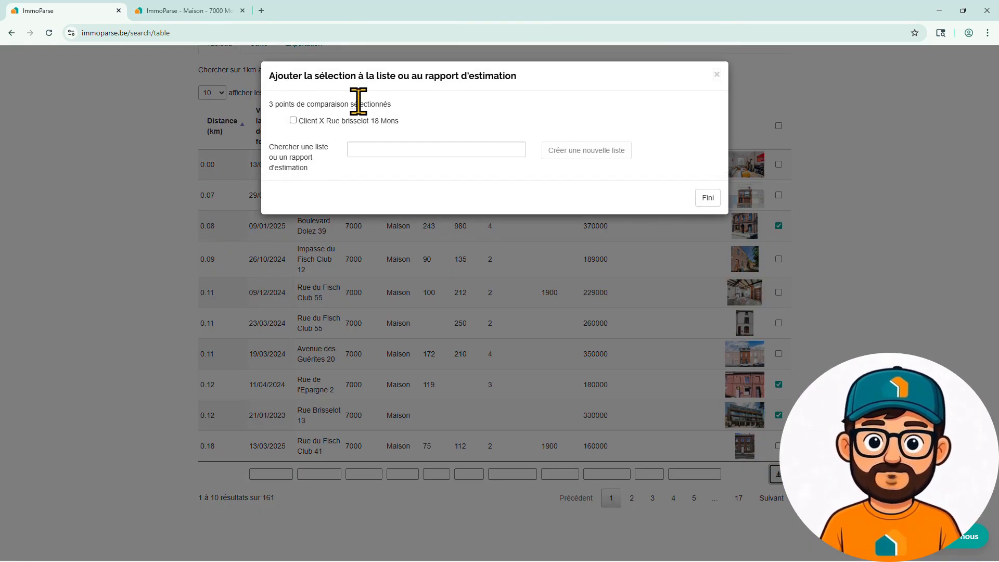
click(697, 198)
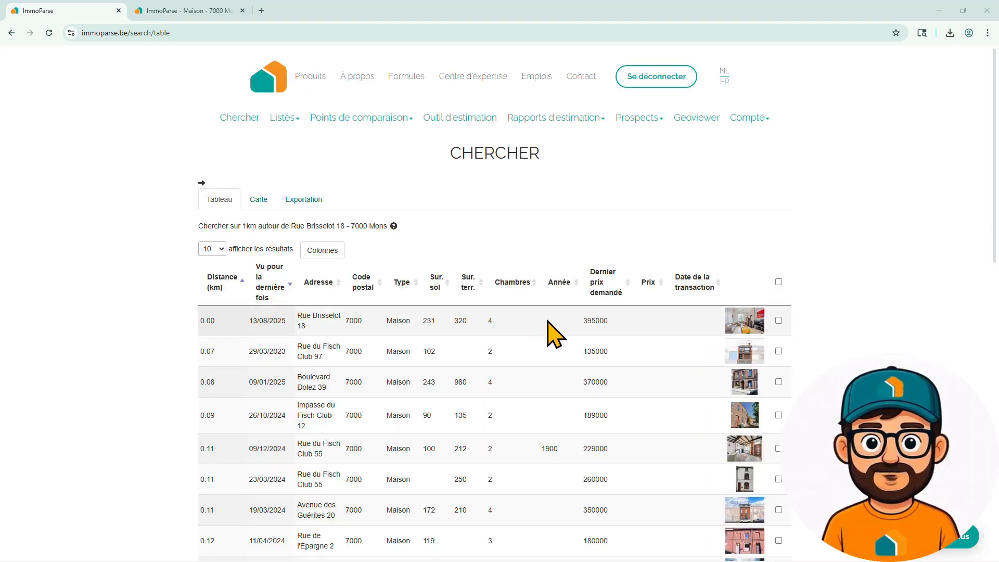
- Open the saved Client X list and review the comparison properties it contains
scroll(551, 331, down, 2)
scroll(551, 331, up, 2)
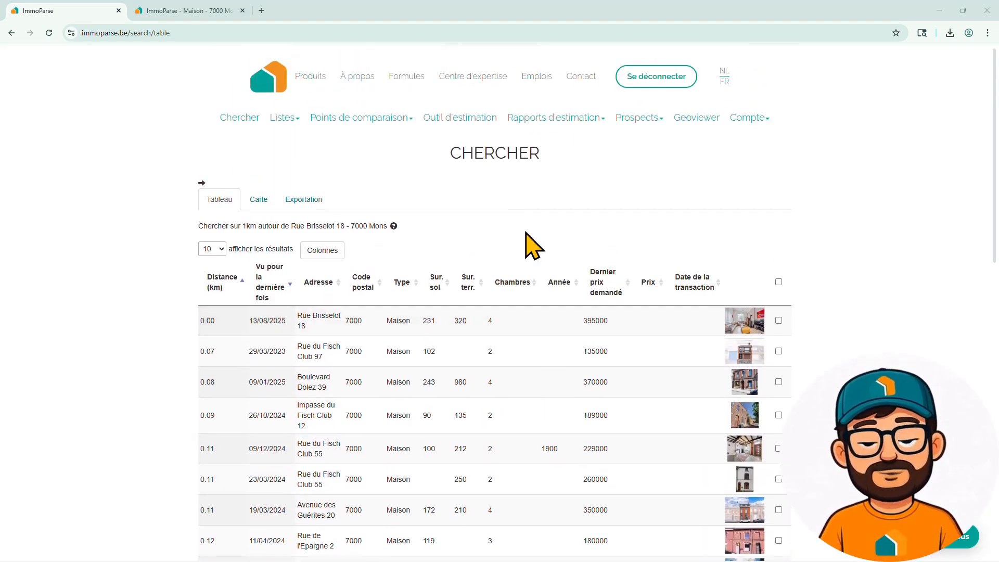
click(286, 119)
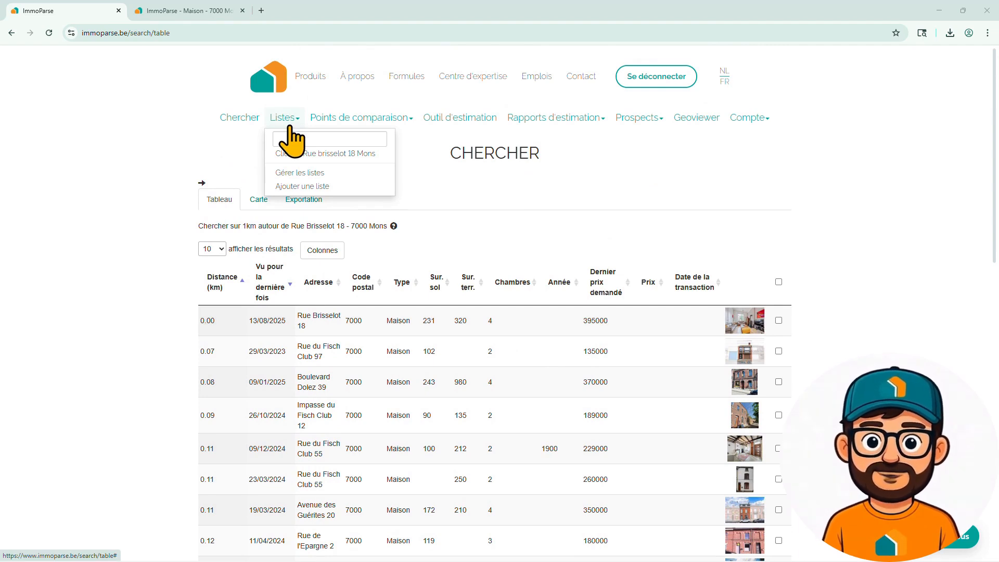
click(300, 172)
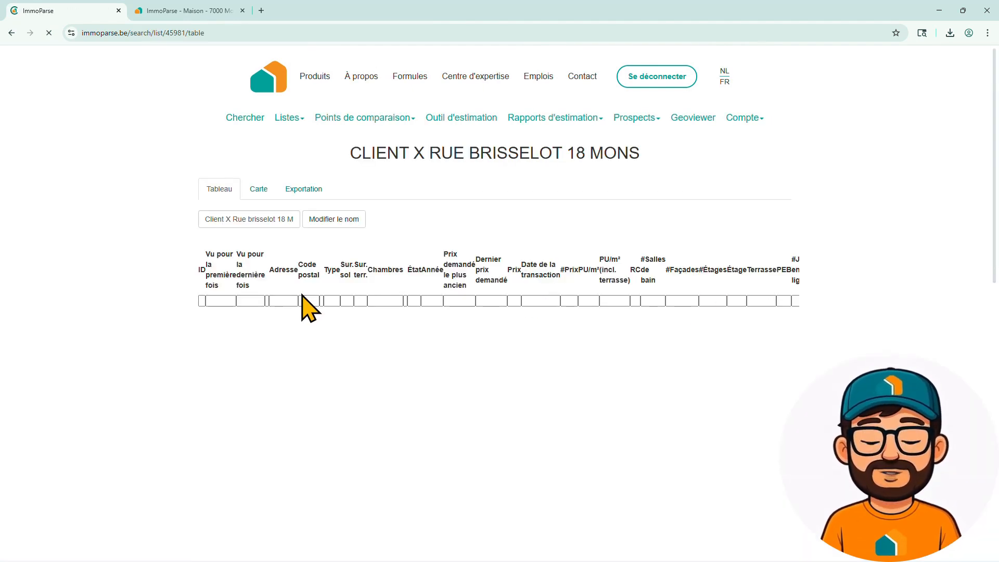
scroll(338, 301, down, 1)
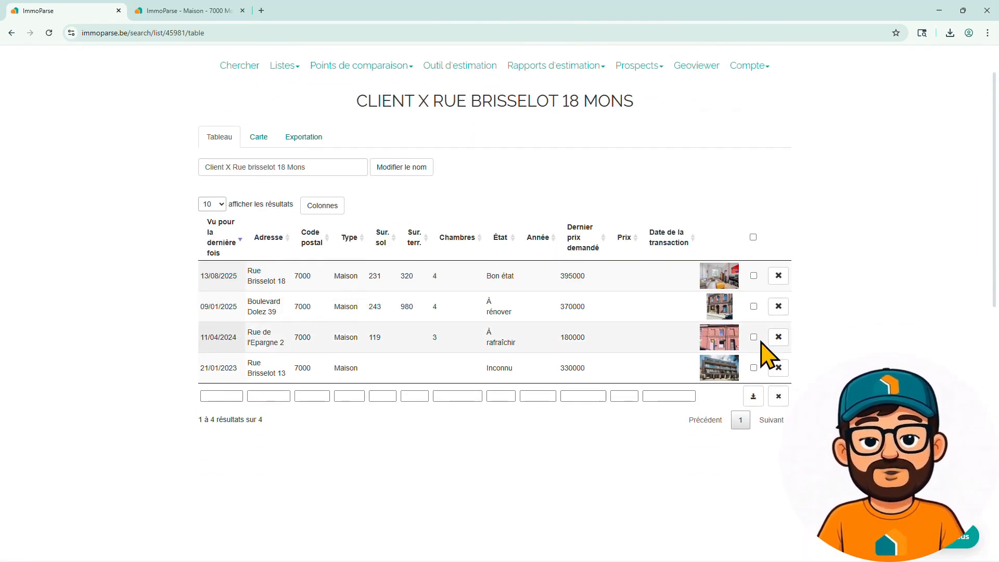
scroll(446, 312, up, 1)
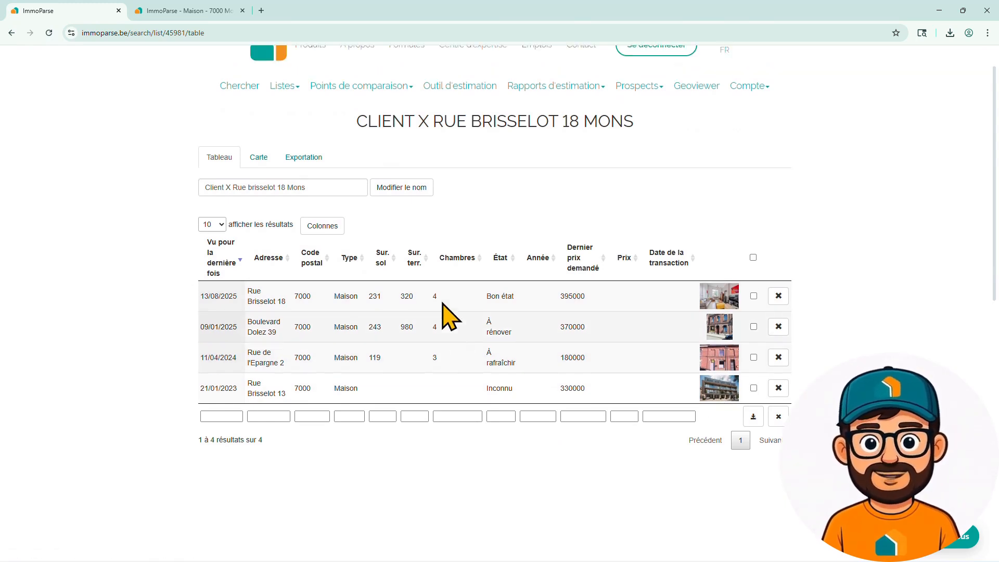
- Show the list's properties on the map, zoomed out to include the surrounding streets
click(259, 191)
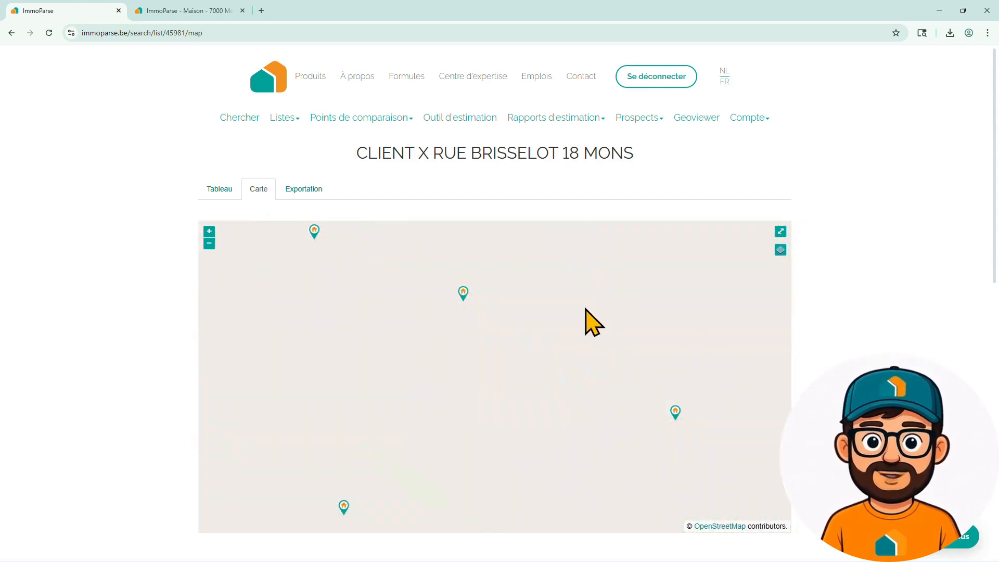
scroll(591, 320, down, 1)
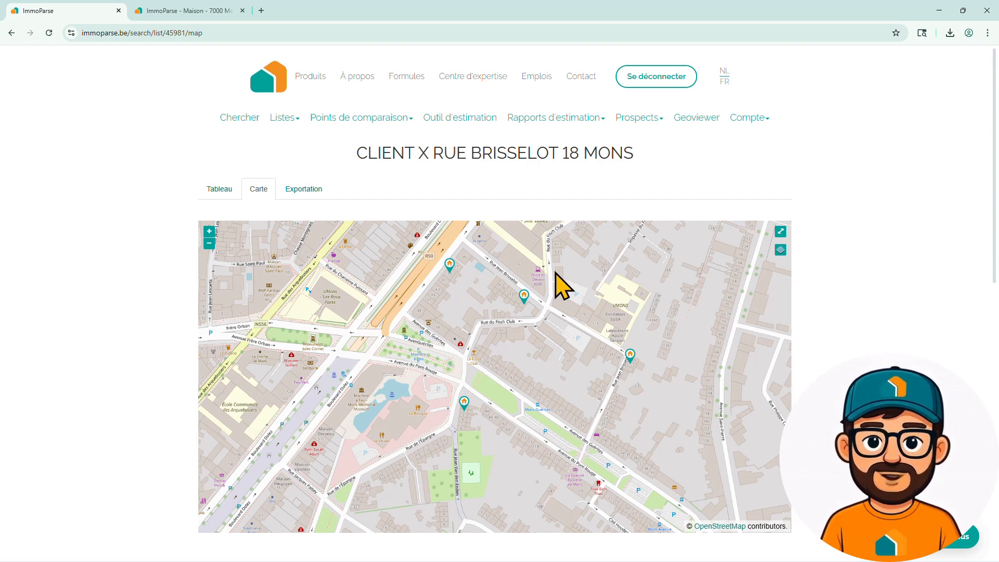
- Export all properties in the client list as a PDF report and open the downloaded file
click(306, 193)
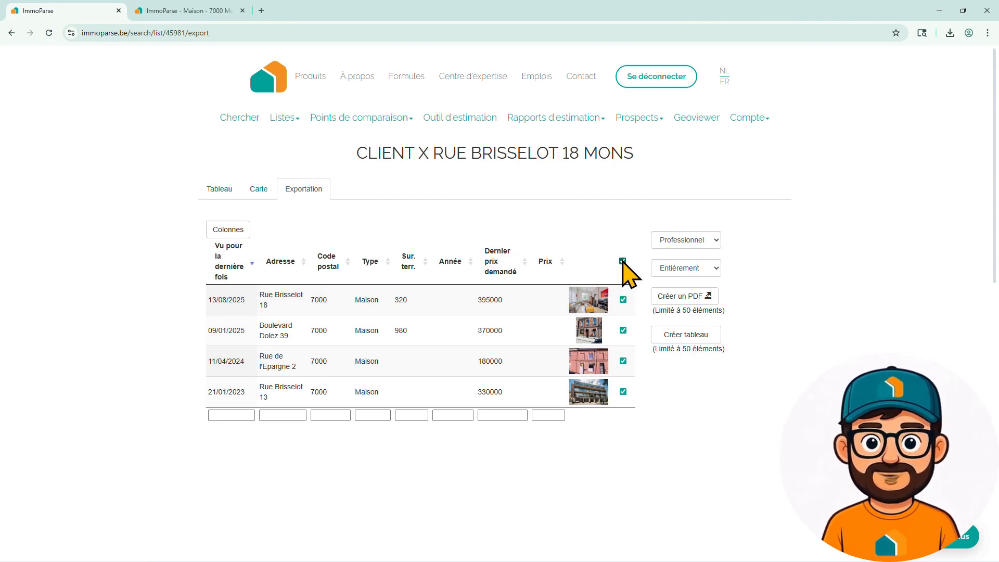
click(676, 297)
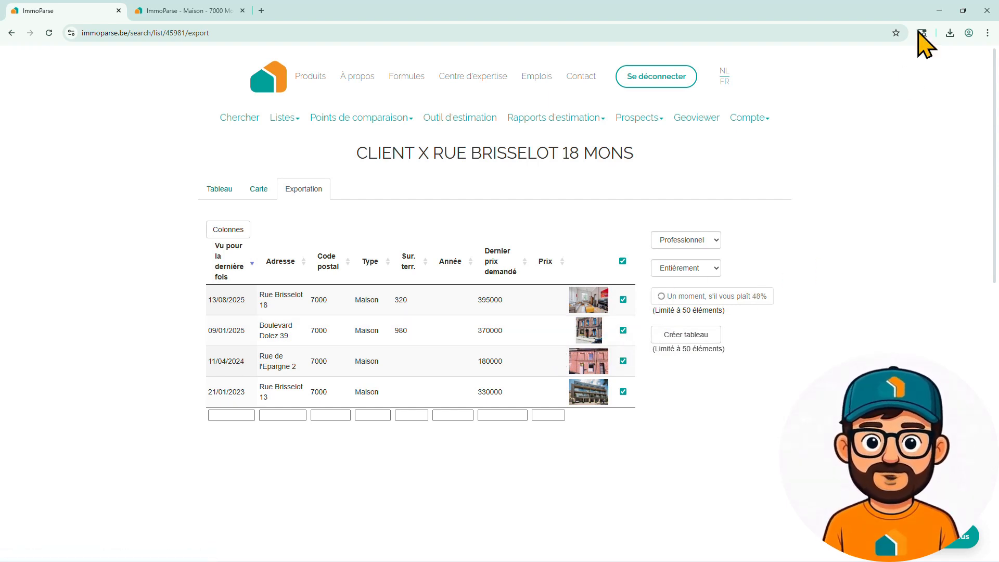
click(949, 42)
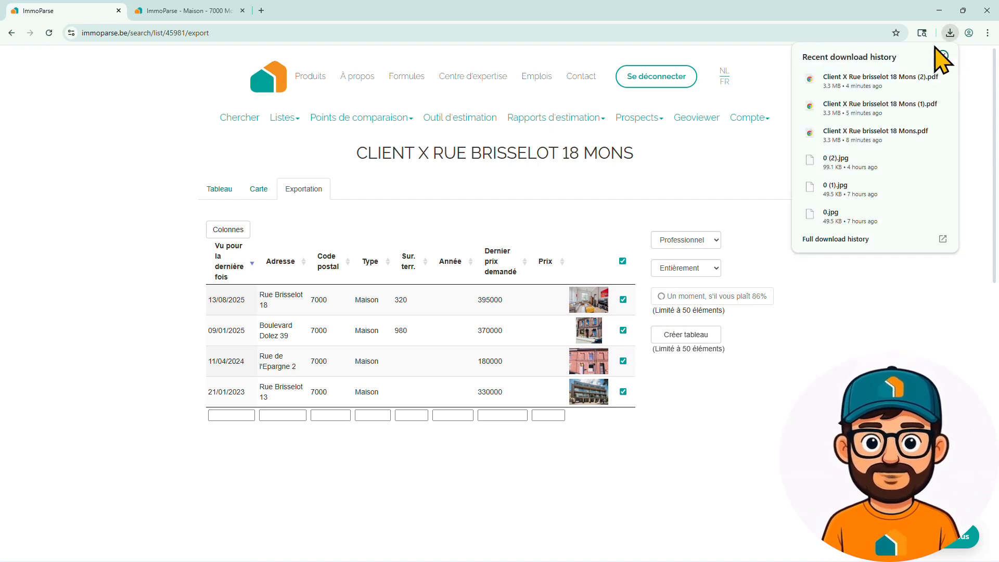
click(864, 90)
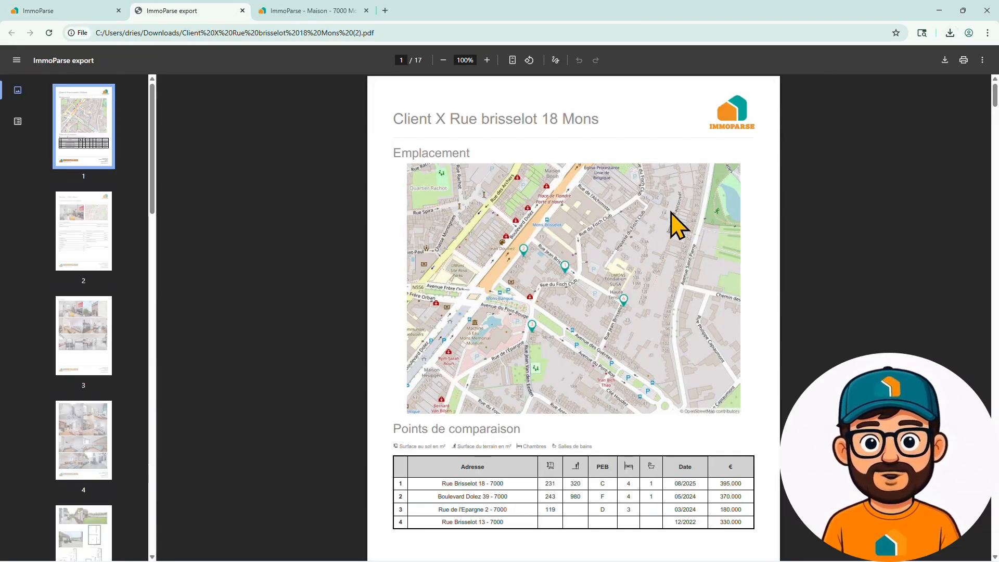
- Review the exported PDF report, examining the location map, comparison table, and the first property's details, photos and floor plans
scroll(652, 212, down, 3)
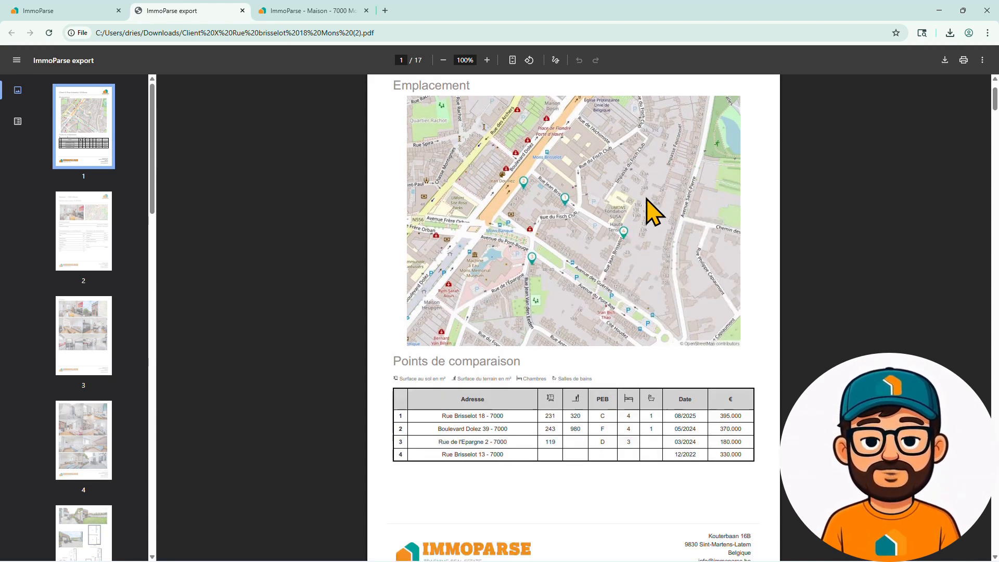
scroll(651, 211, up, 3)
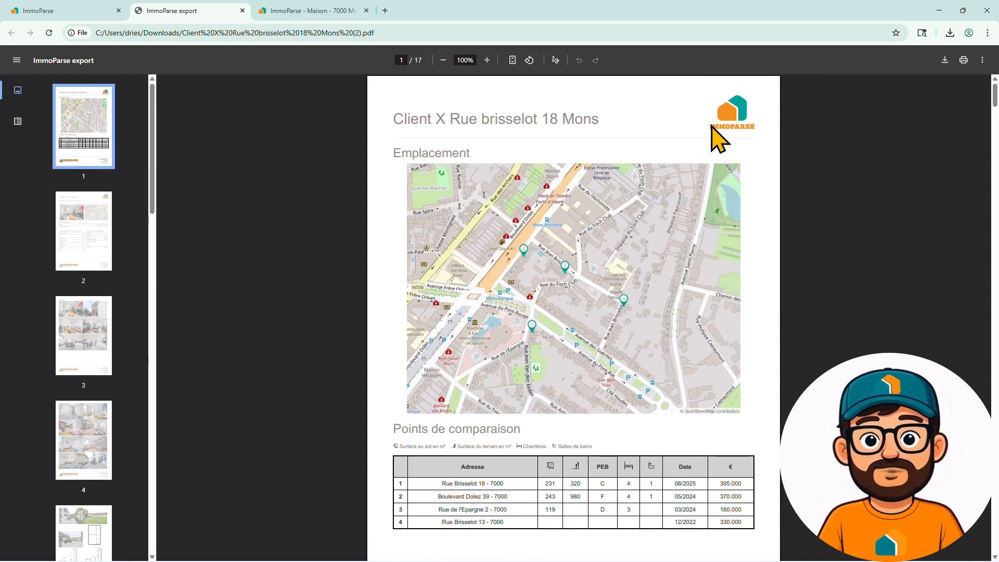
scroll(539, 380, down, 4)
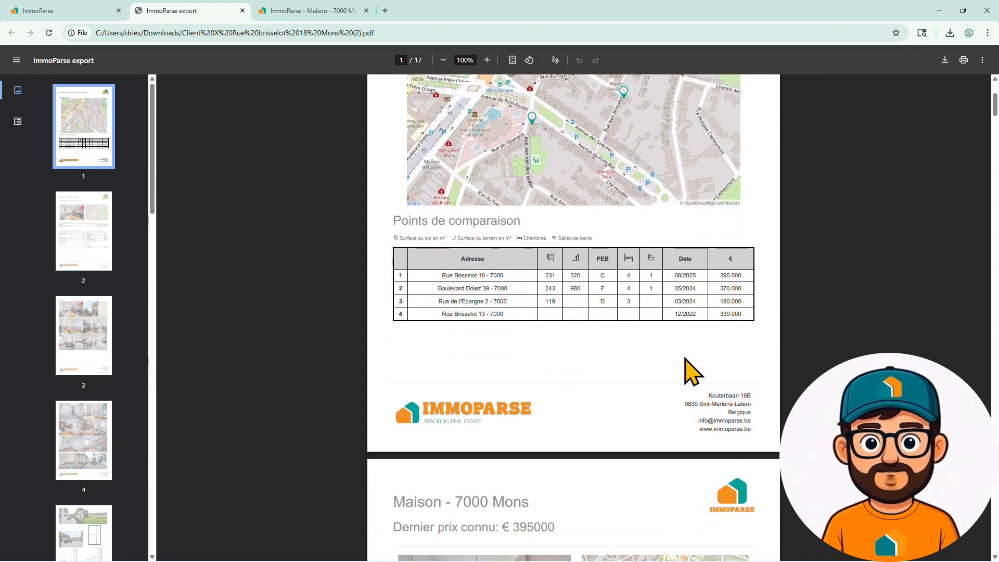
scroll(646, 273, down, 7)
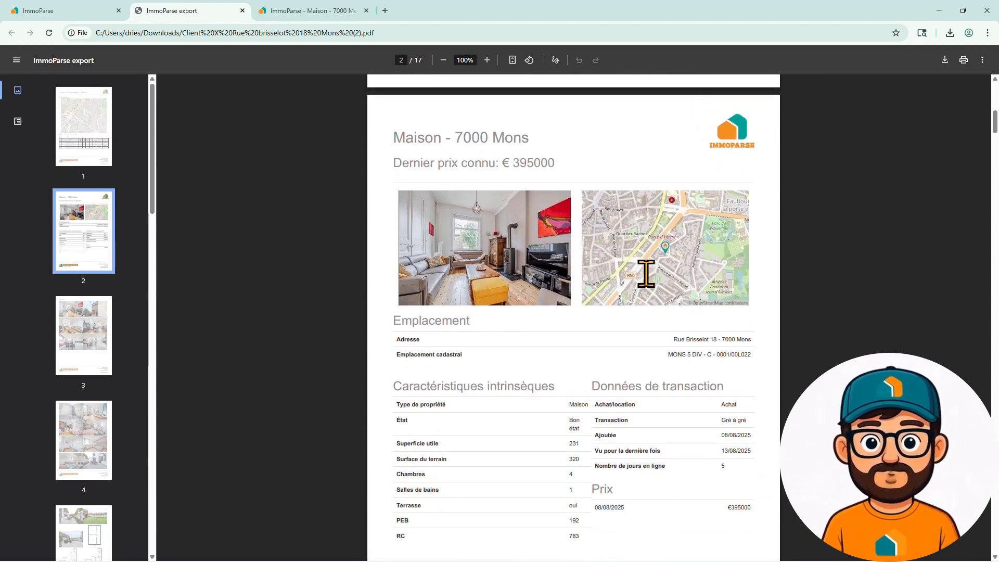
scroll(646, 273, down, 8)
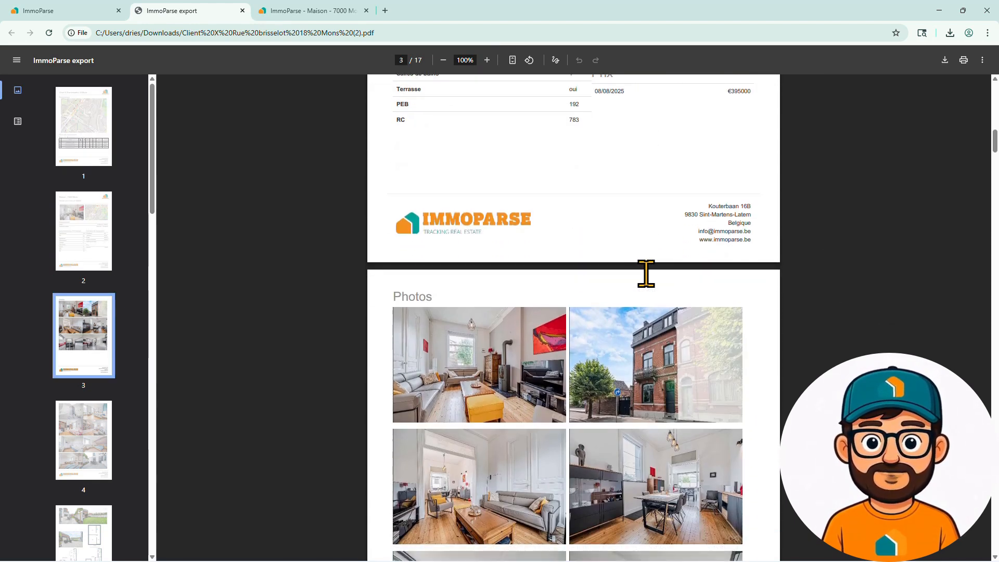
scroll(646, 273, down, 12)
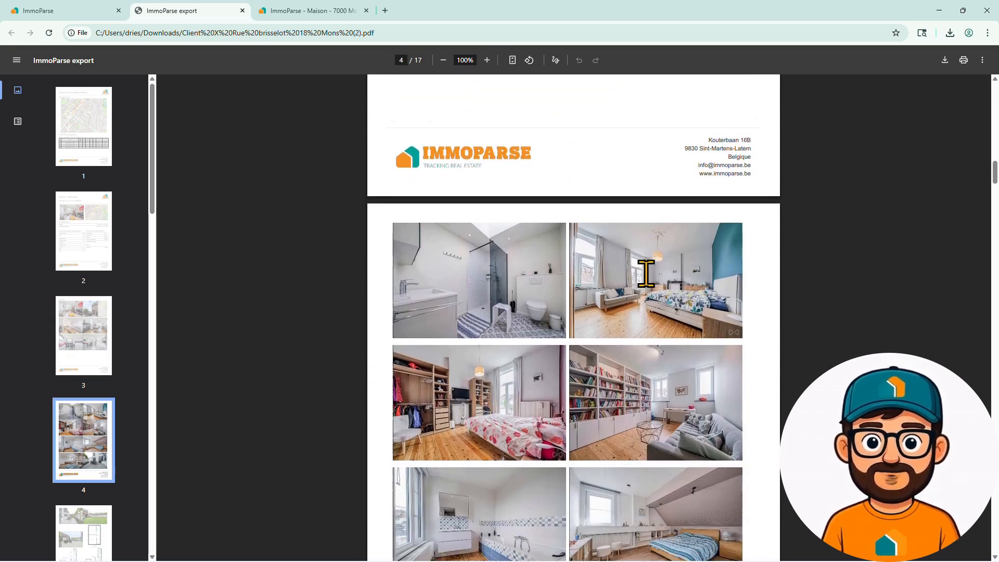
scroll(646, 273, down, 12)
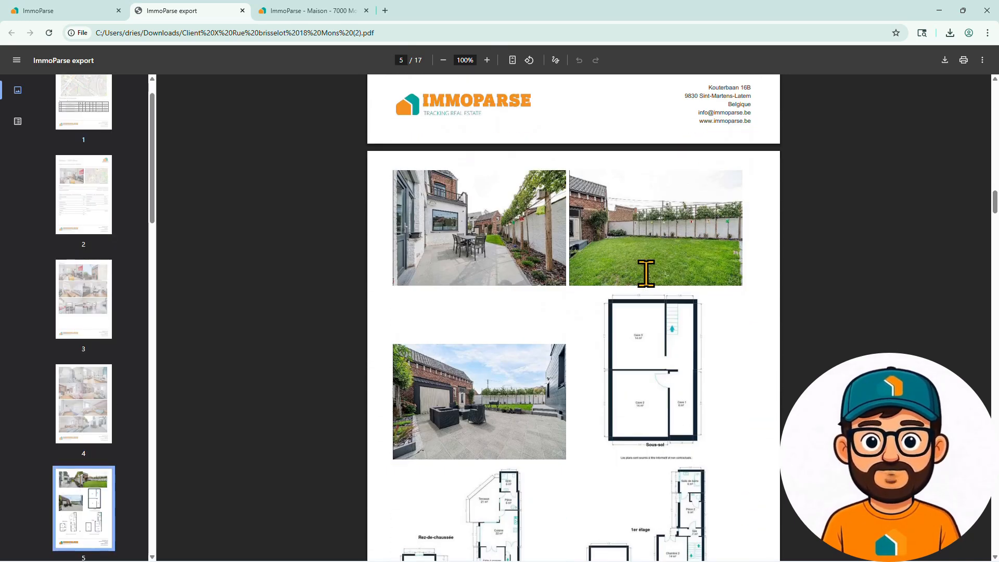
scroll(646, 273, down, 11)
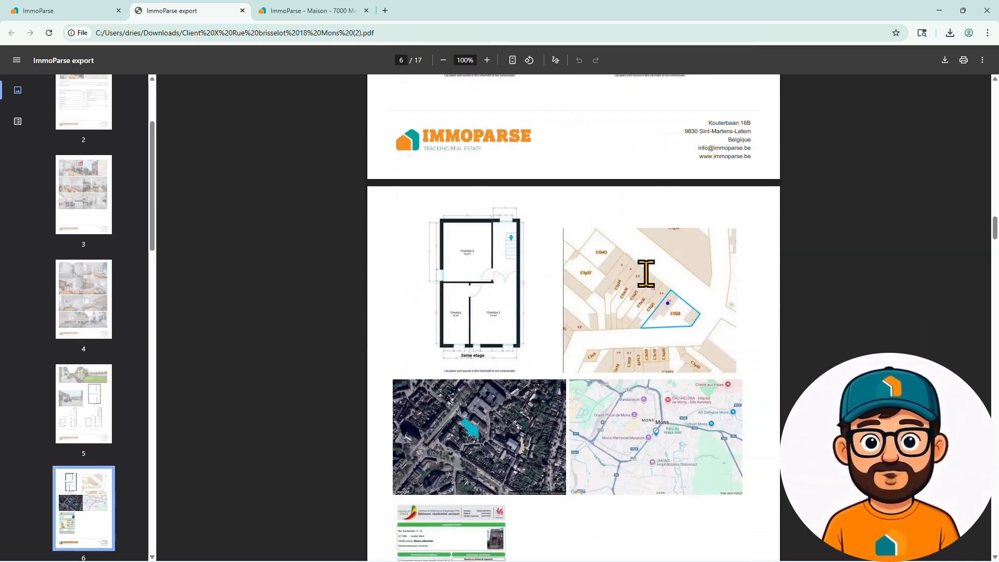
scroll(646, 273, down, 11)
scroll(646, 273, down, 11)
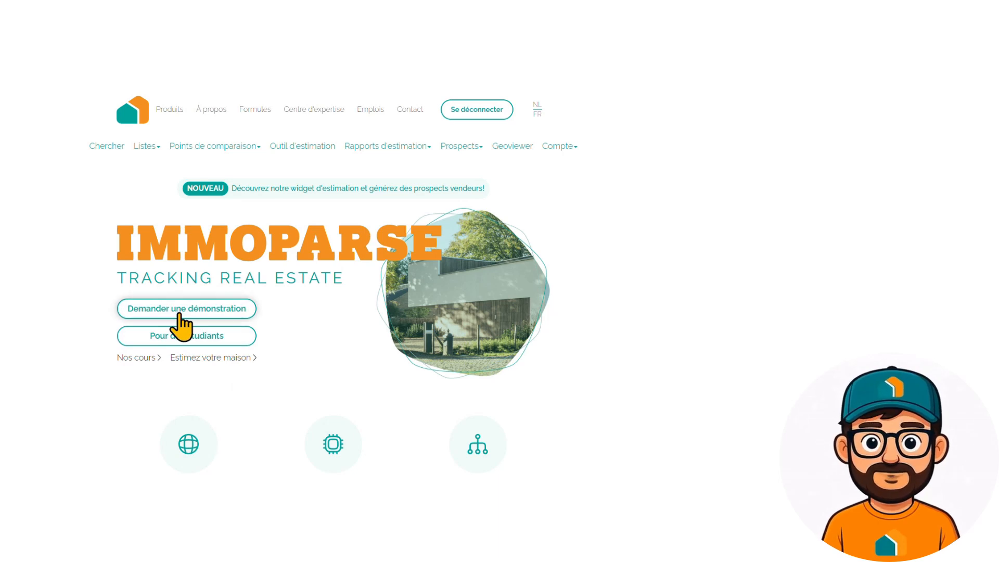
- View the demonstration request form from the ImmoParse home page and return toward the product overview
click(180, 314)
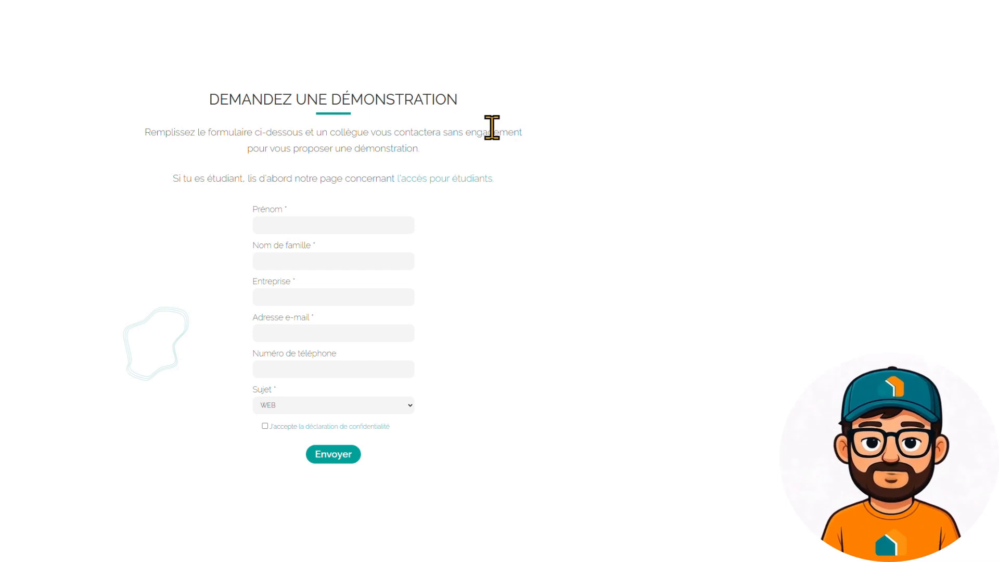
scroll(430, 167, up, 15)
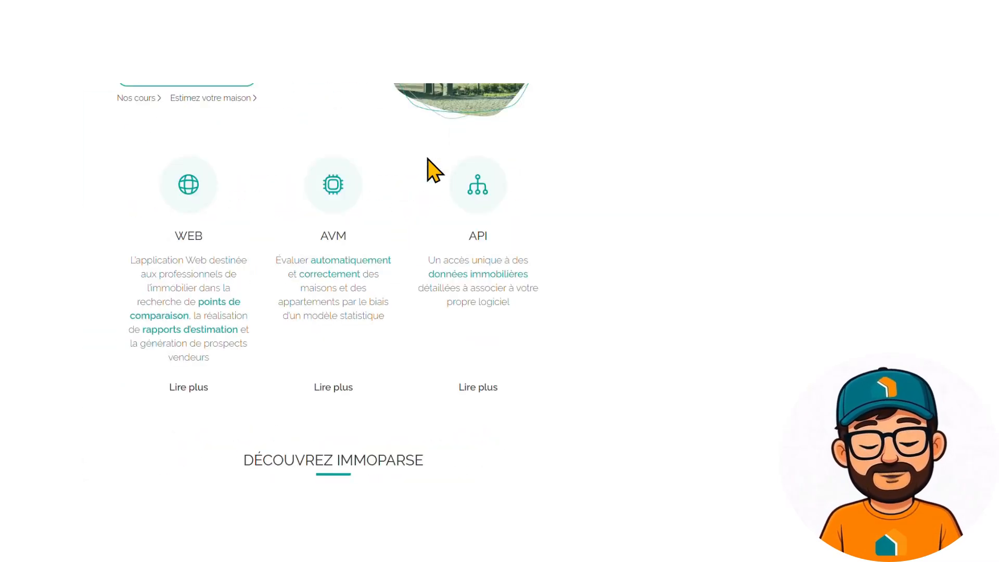